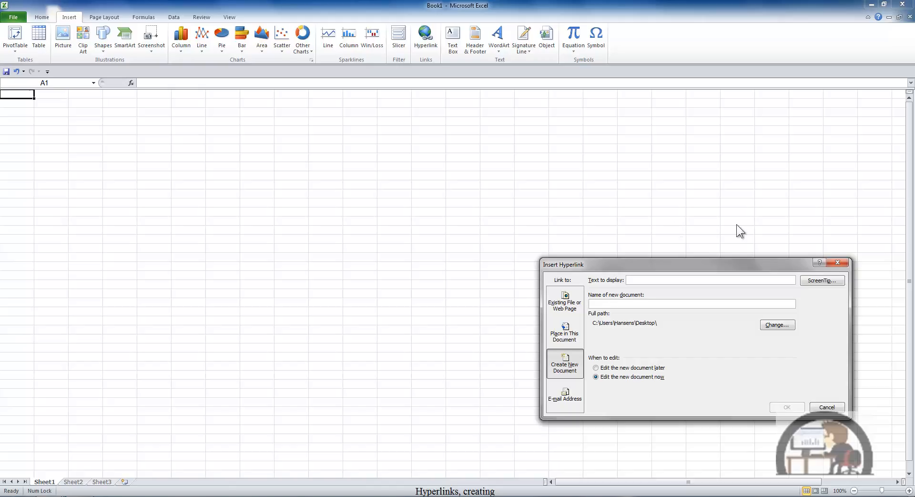
left_click(838, 262)
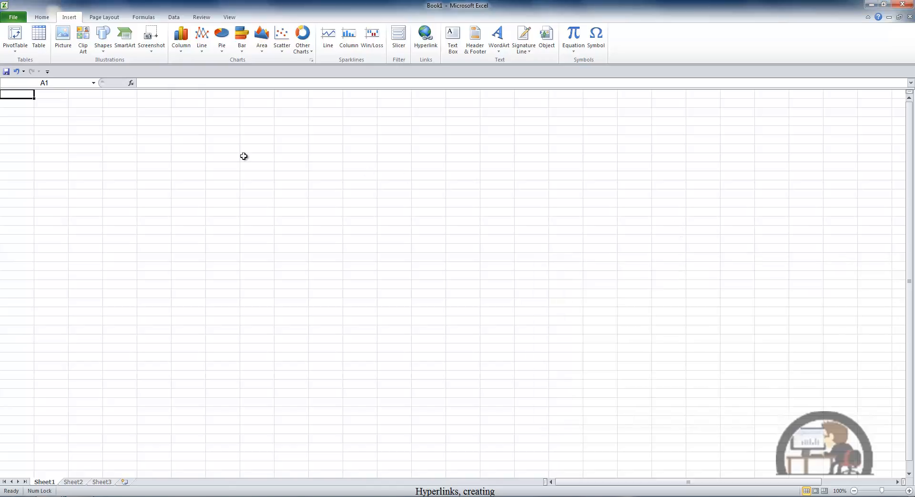
right_click(88, 134)
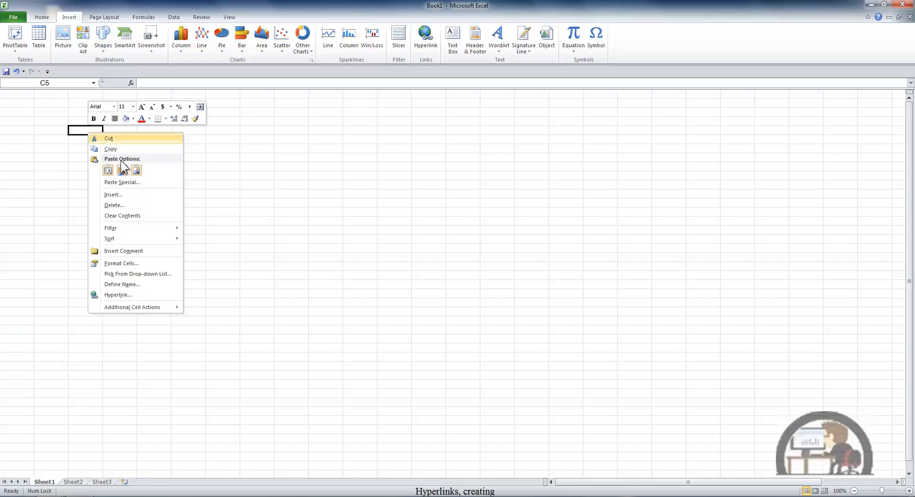
left_click(129, 295)
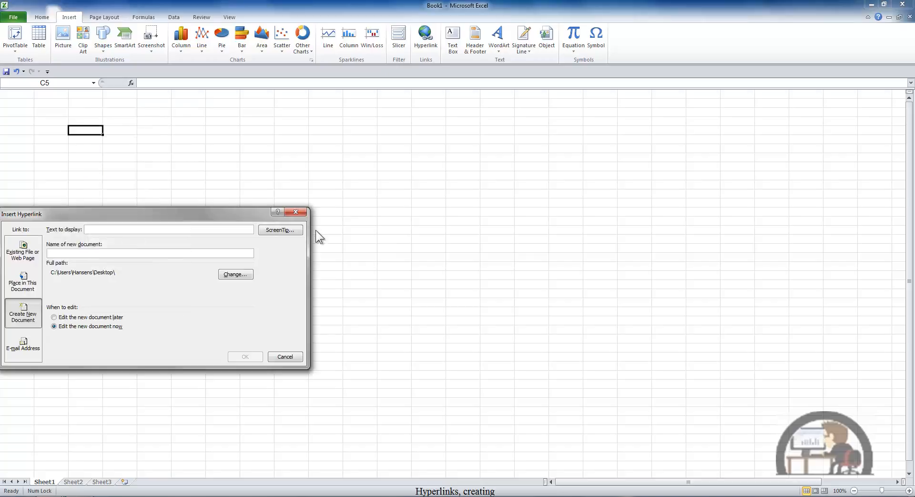
left_click_drag(226, 208, 377, 203)
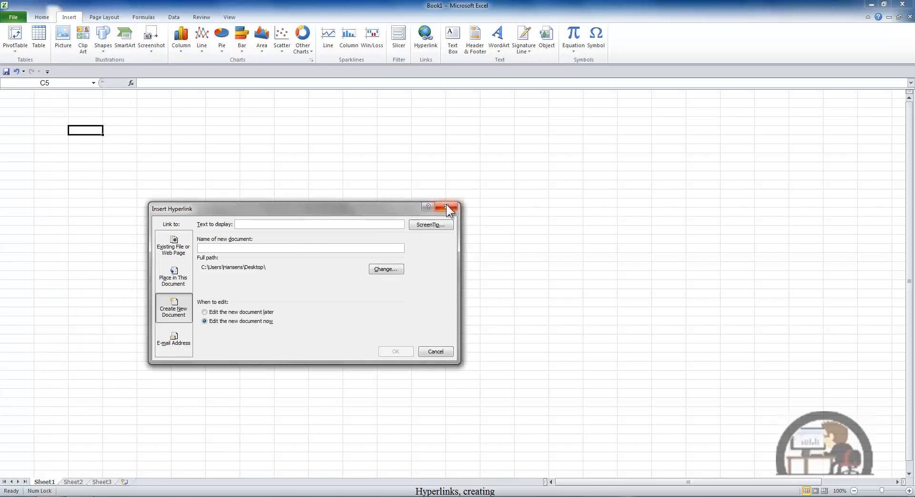
left_click(447, 207)
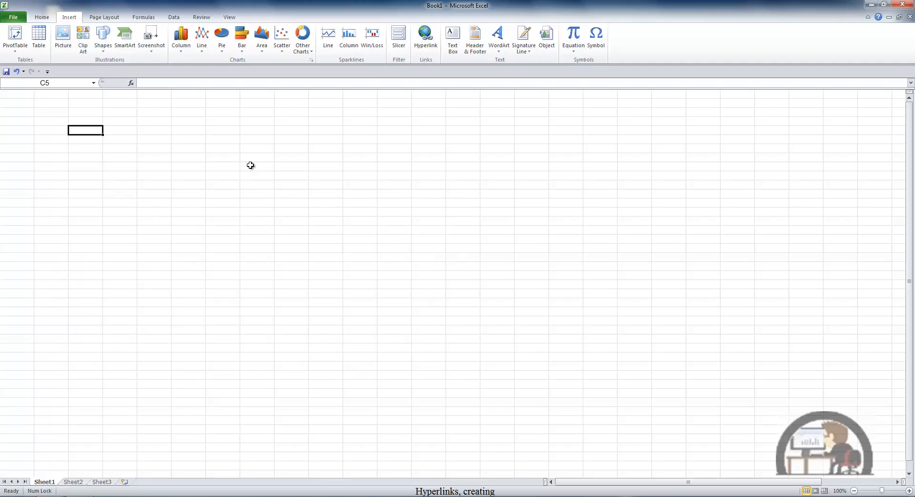
Step: Start a hyperlink to an existing file in cell C5, with Book2 as the display text and no ScreenTip
key("ctrl+k")
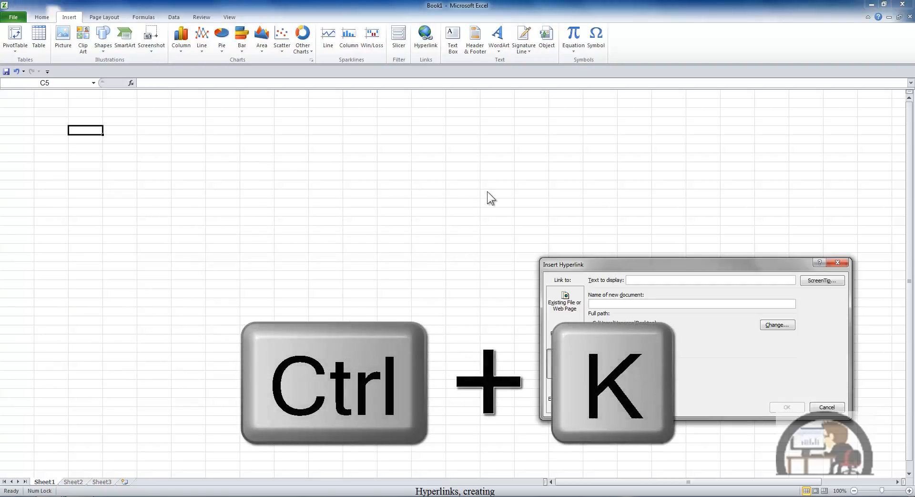
left_click_drag(621, 260, 314, 136)
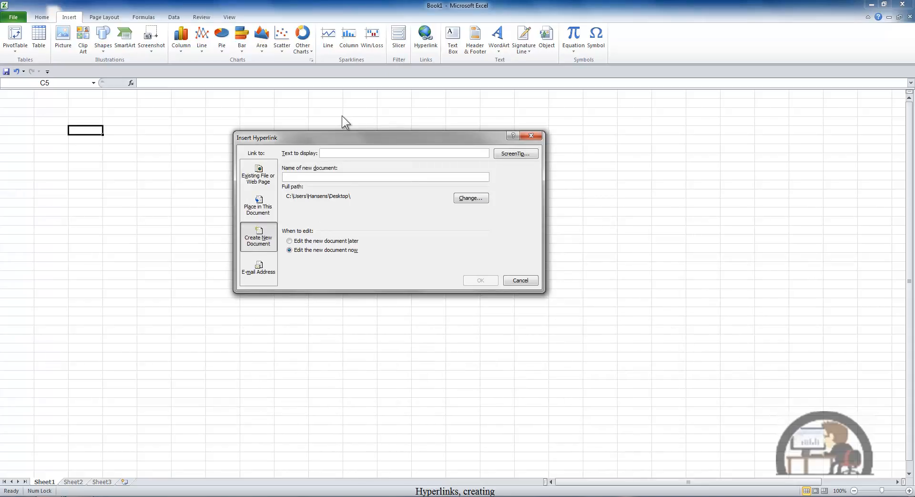
left_click(268, 175)
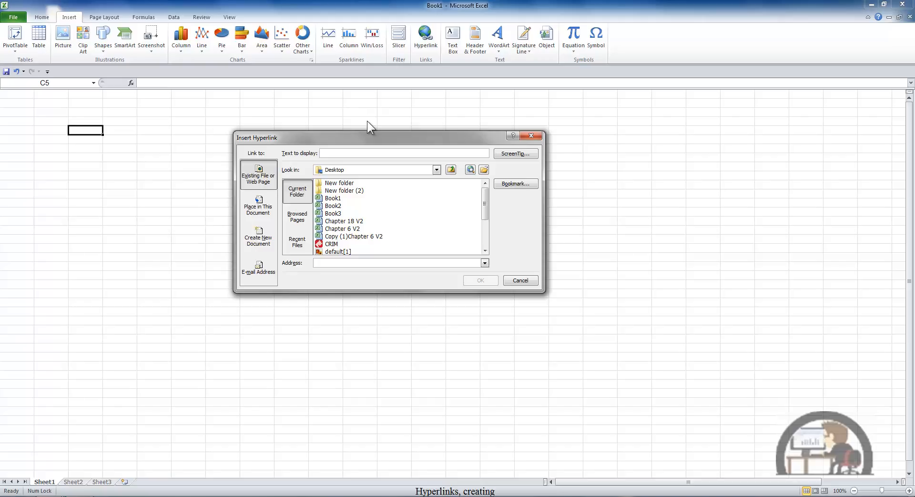
left_click(332, 152)
type("Book2")
left_click(512, 154)
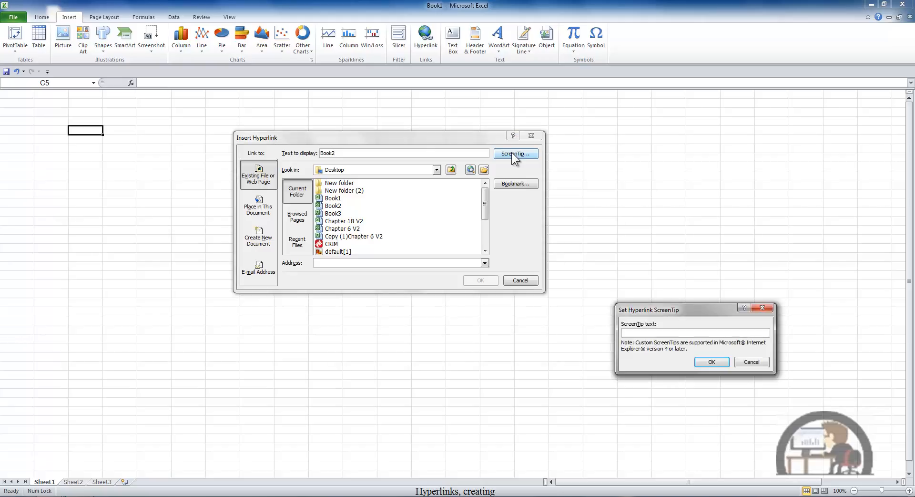
key("Return")
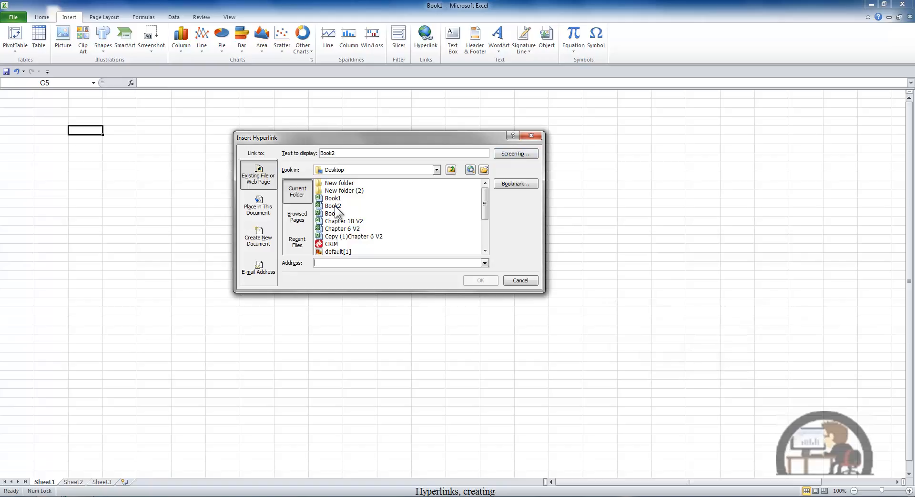
Step: Choose the Book2 workbook on the Desktop as the link target and insert the hyperlink
left_click(458, 206)
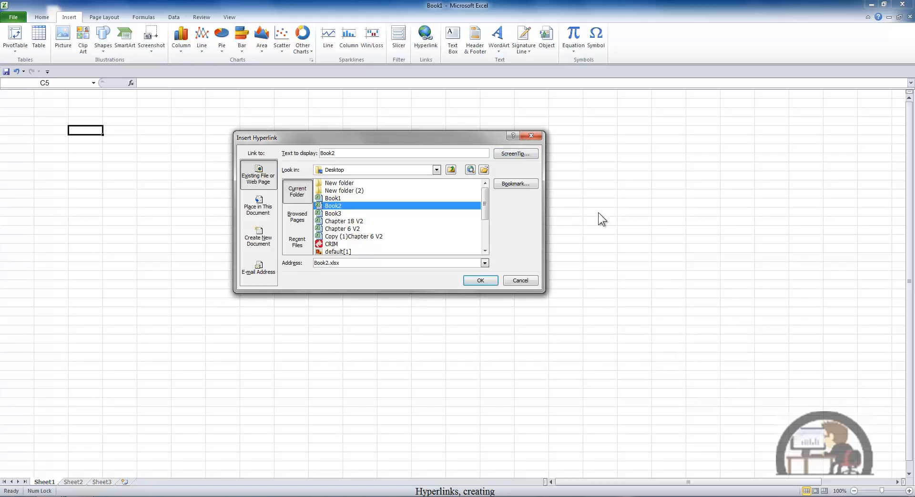
left_click(485, 168)
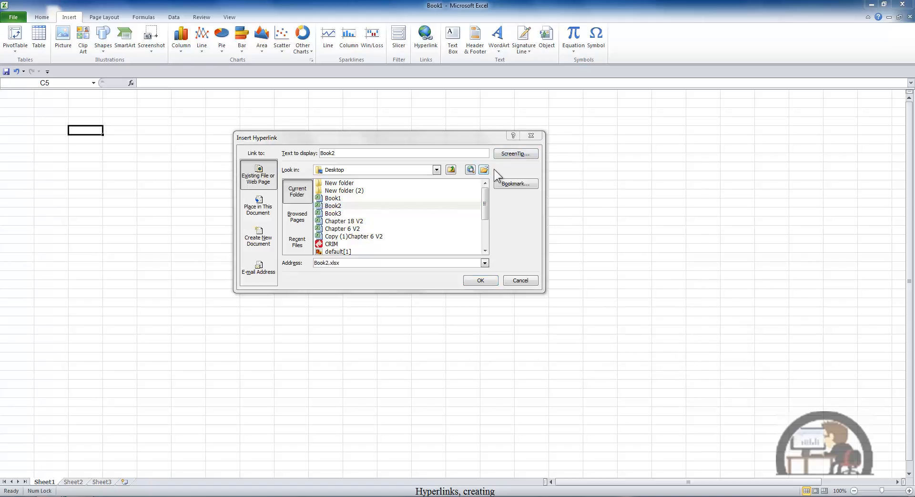
left_click_drag(603, 151, 679, 126)
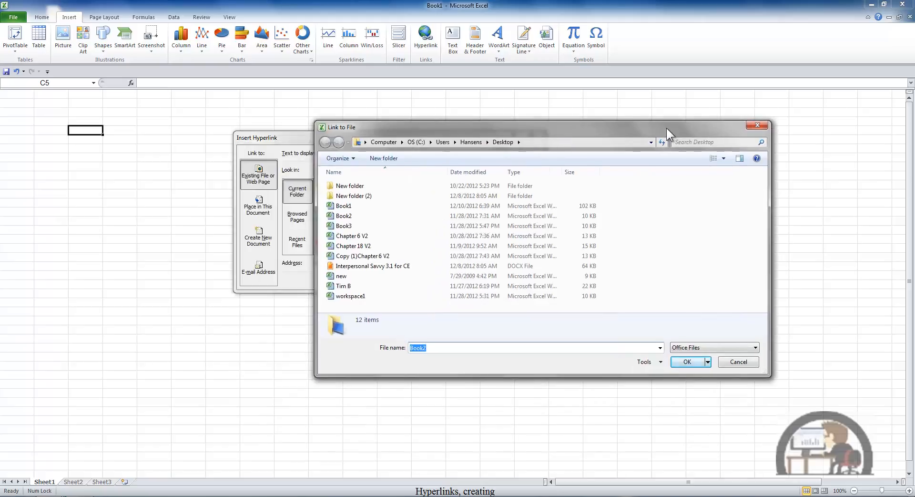
left_click(757, 127)
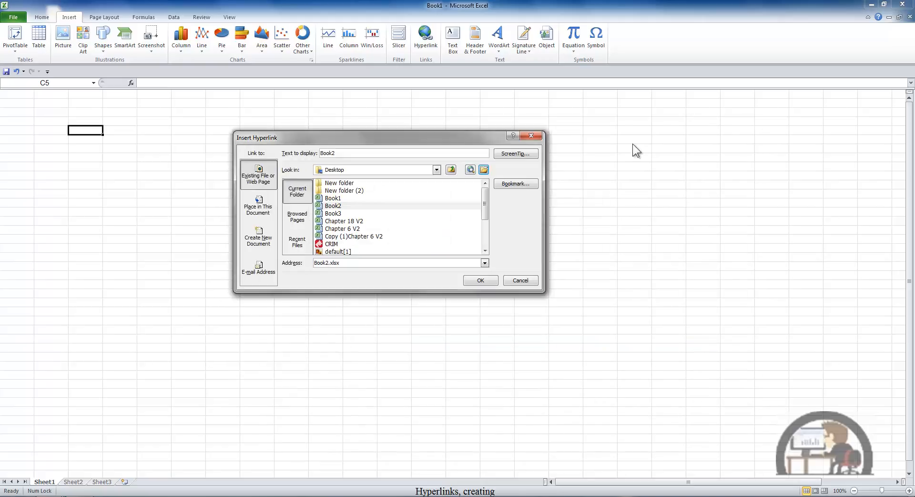
left_click(480, 280)
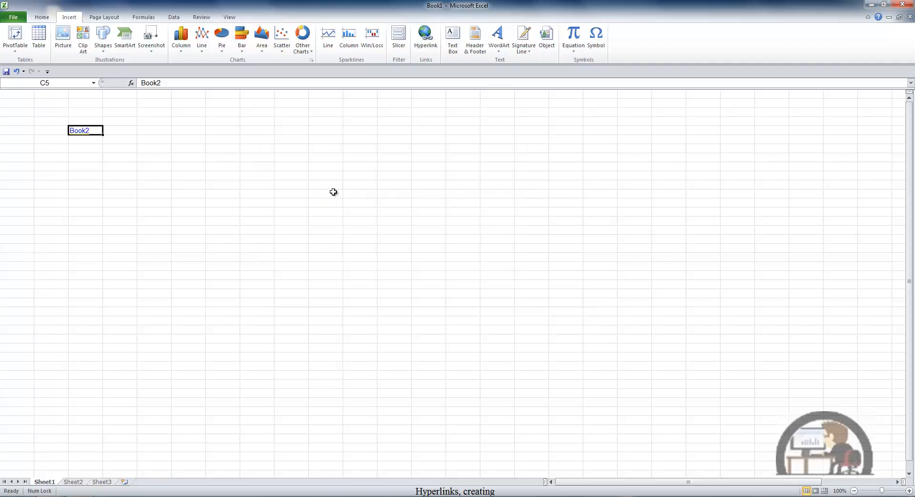
Step: Follow the Book2 hyperlink to test it and close the workbook it opens
left_click(92, 152)
left_click(79, 131)
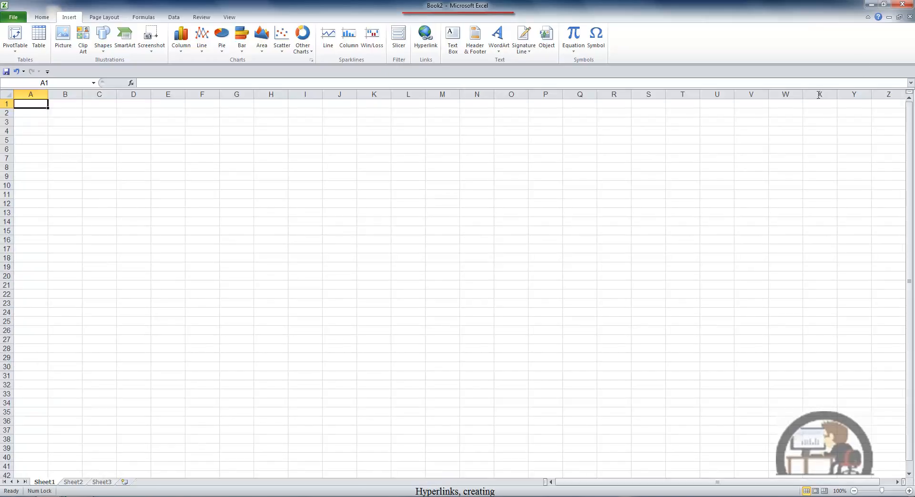
left_click(909, 17)
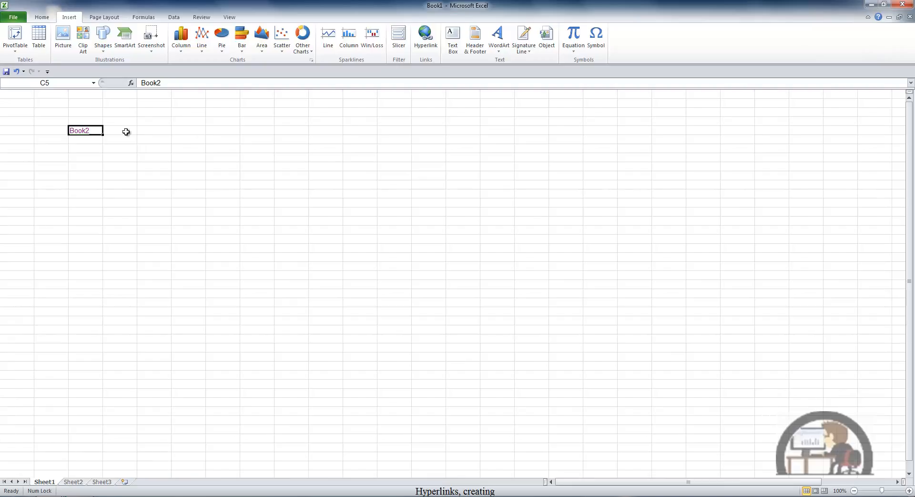
left_click(88, 147)
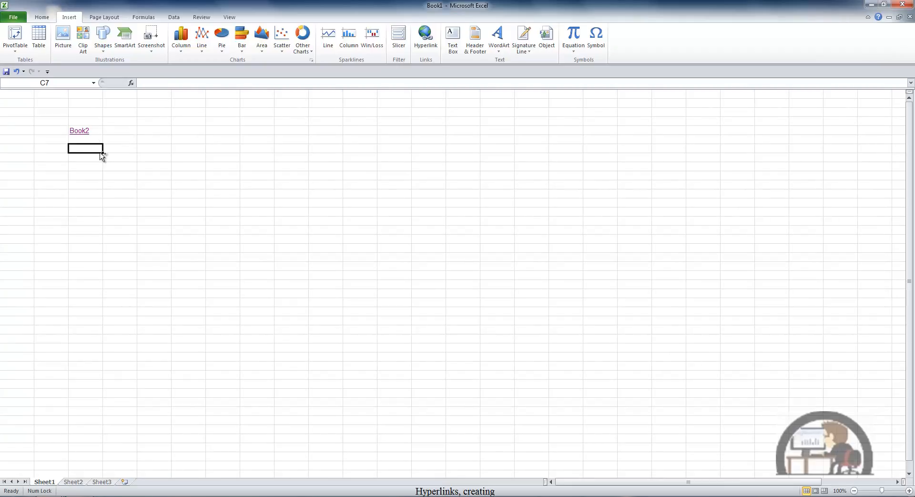
key("ctrl+k")
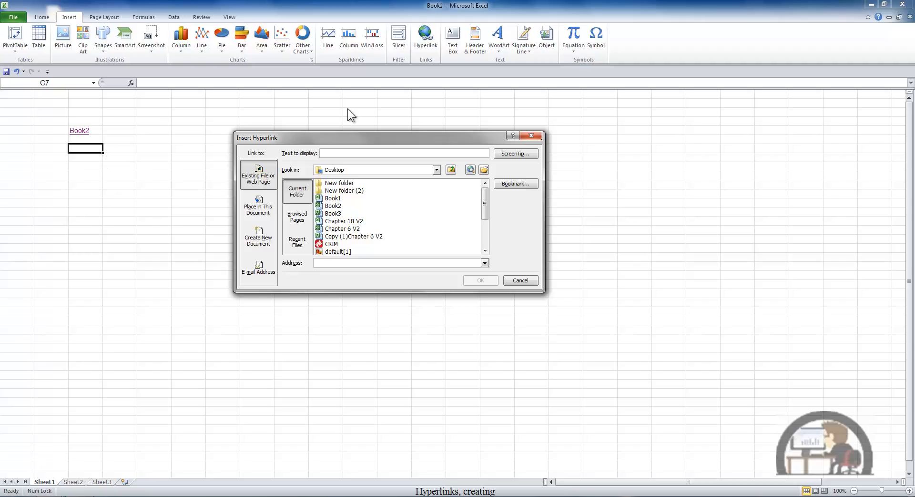
type("MSN home page")
left_click(470, 170)
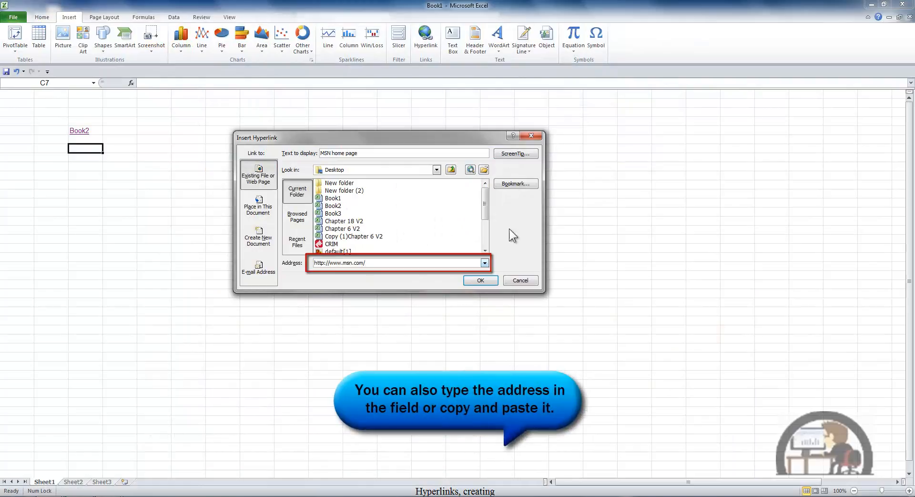
Step: Set the ScreenTip text to Go to MSN home page and insert the hyperlink
left_click(512, 154)
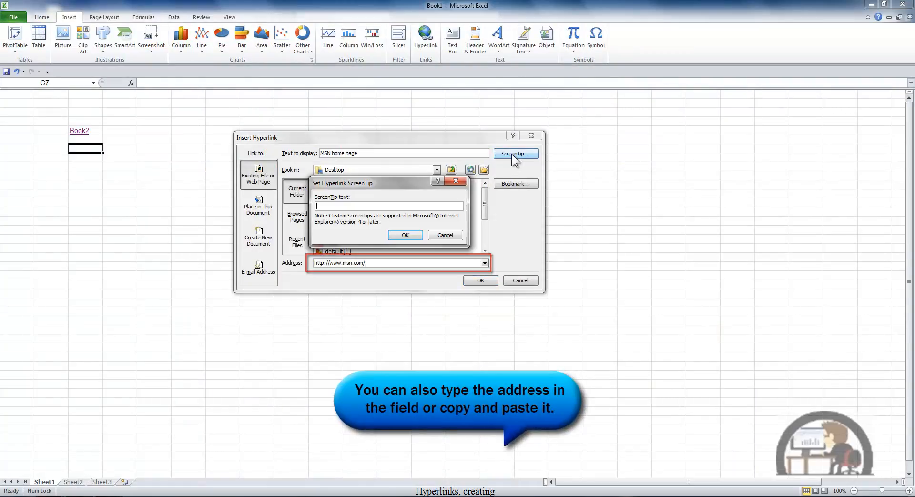
type("Th to MSN home page")
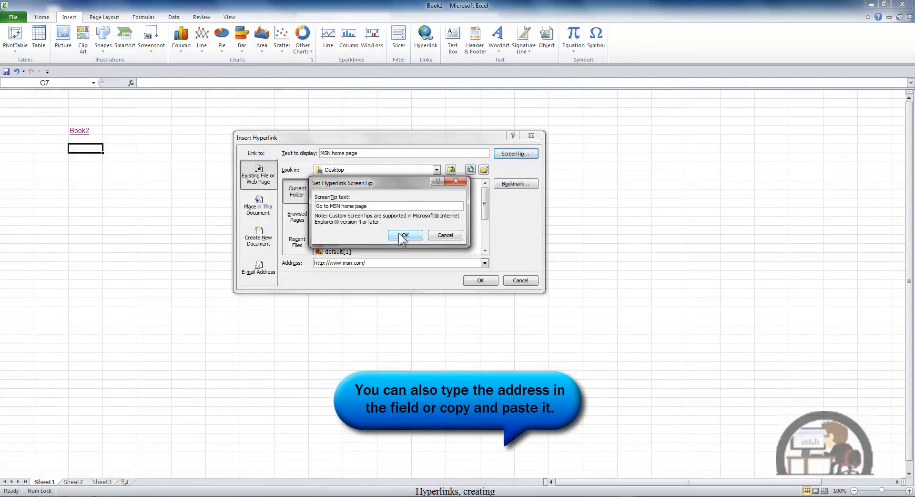
left_click(405, 235)
left_click(490, 280)
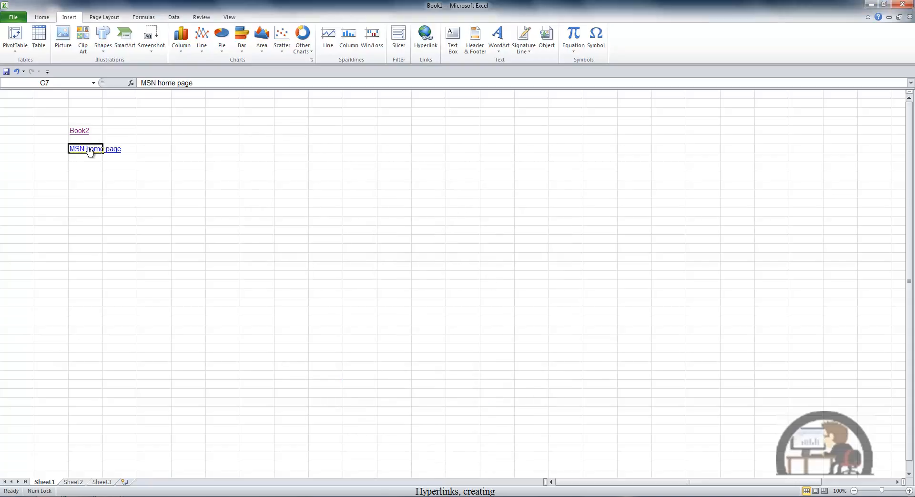
Step: Check the ScreenTip of the MSN home page link and follow the link to test it
mouse_move(88, 150)
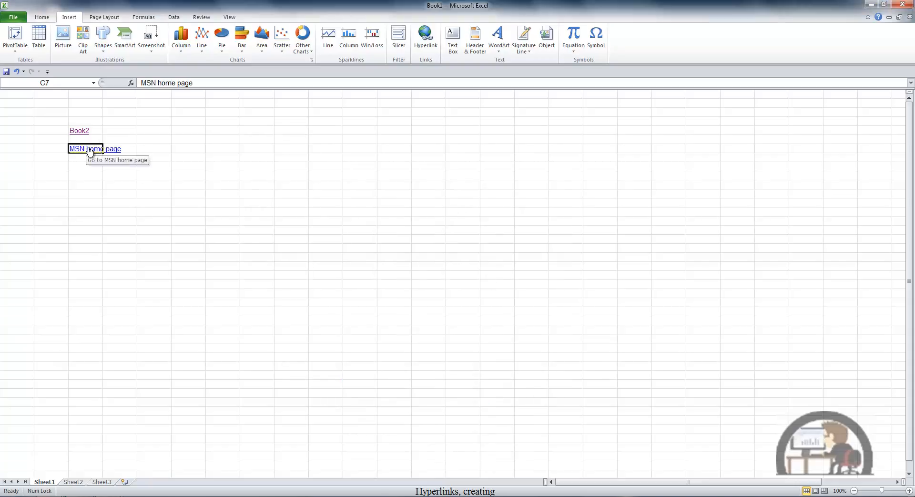
left_click(89, 151)
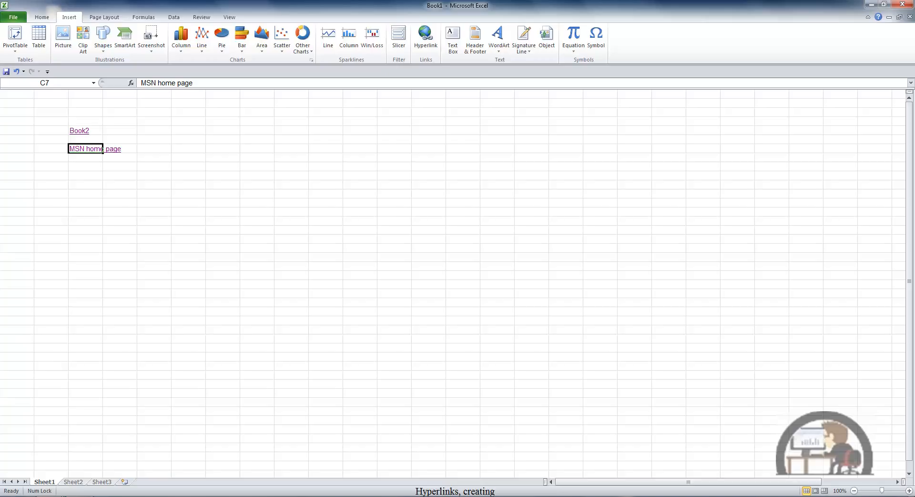
Step: Start a hyperlink in cell C10 that points to the range A1:A5 on Sheet2 of this workbook
key("Down")
key("Down")
key("Down")
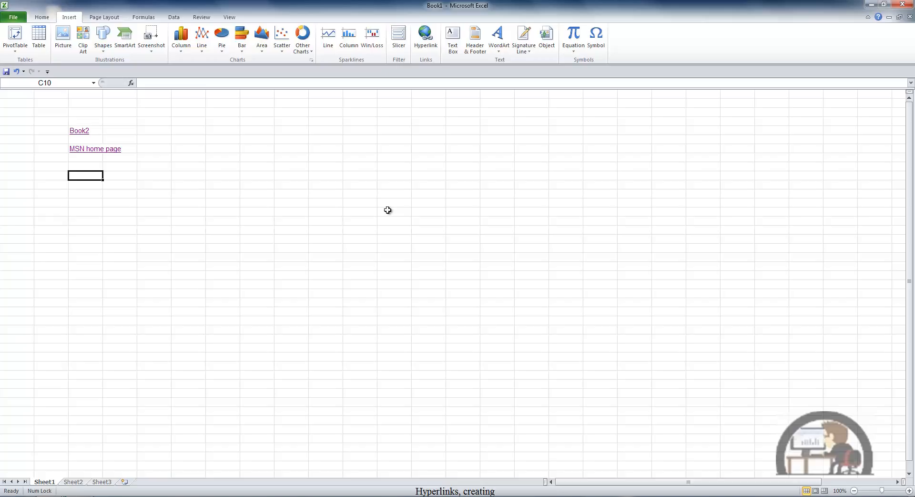
key("ctrl+k")
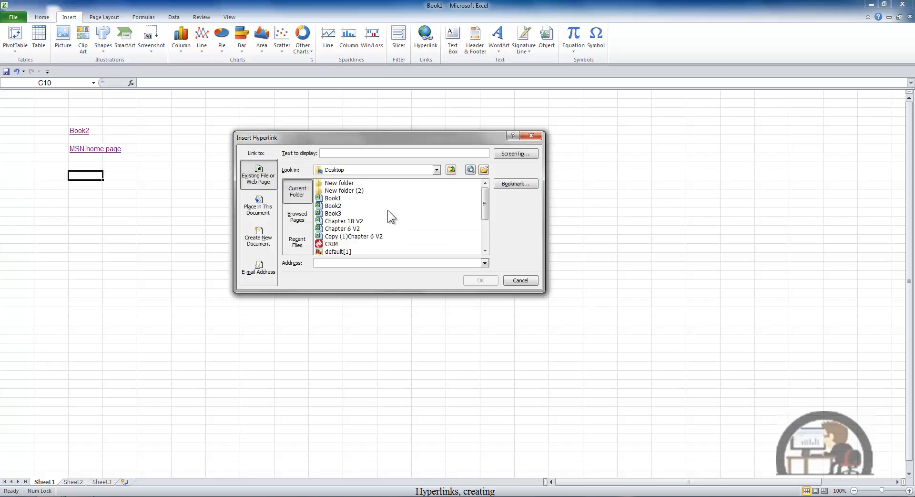
left_click(258, 206)
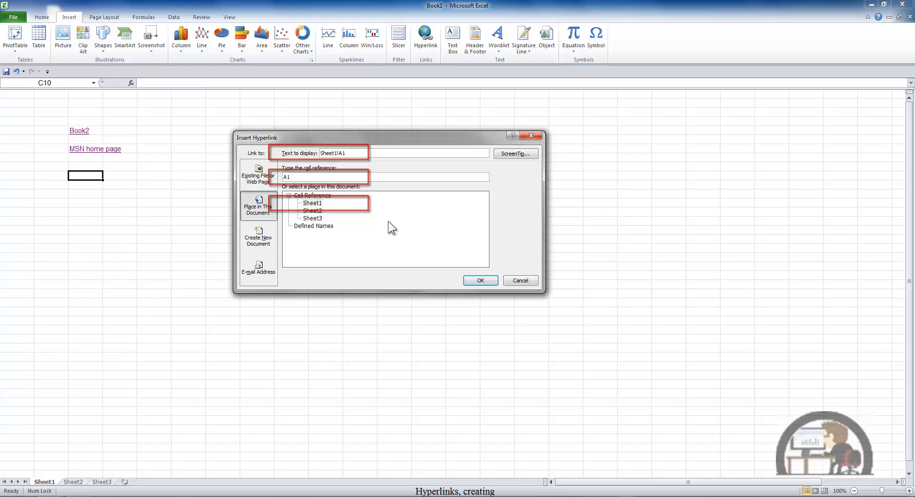
left_click(311, 211)
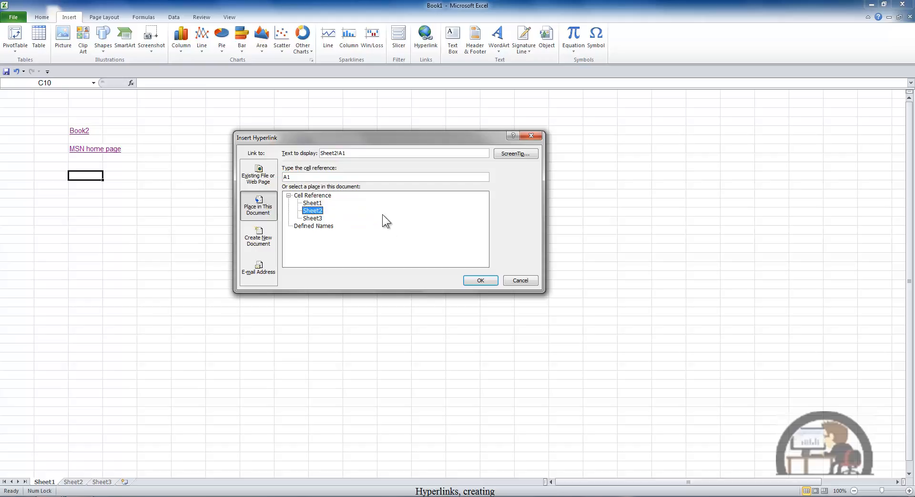
left_click(308, 177)
type(":A5")
Step: Set the display text to Jump to sheet 2 and insert the hyperlink
double_click(348, 153)
type("Jump to sheet 2")
left_click(487, 282)
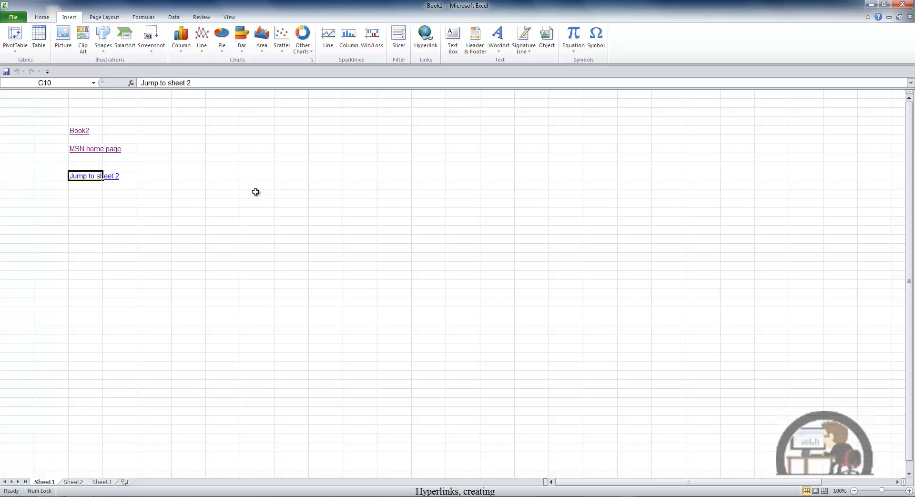
Step: Follow the Jump to sheet 2 hyperlink to test it and return to Sheet1
left_click(85, 178)
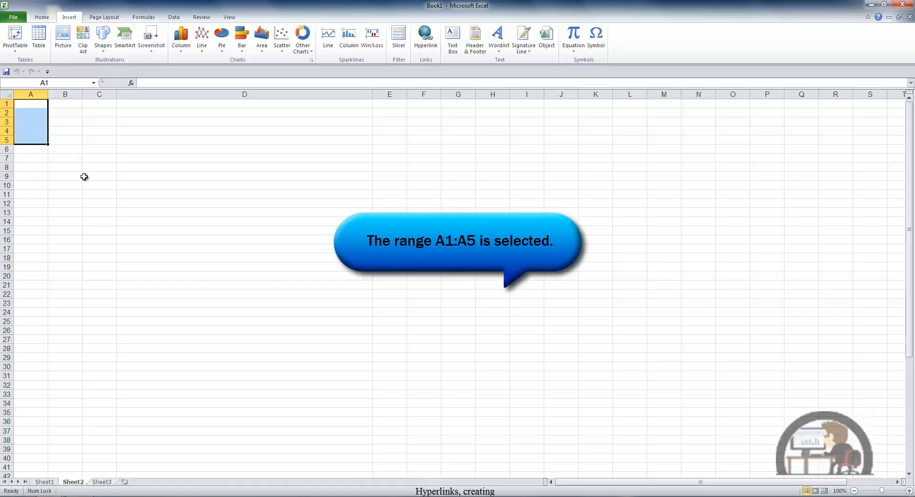
key("ctrl+Page_Up")
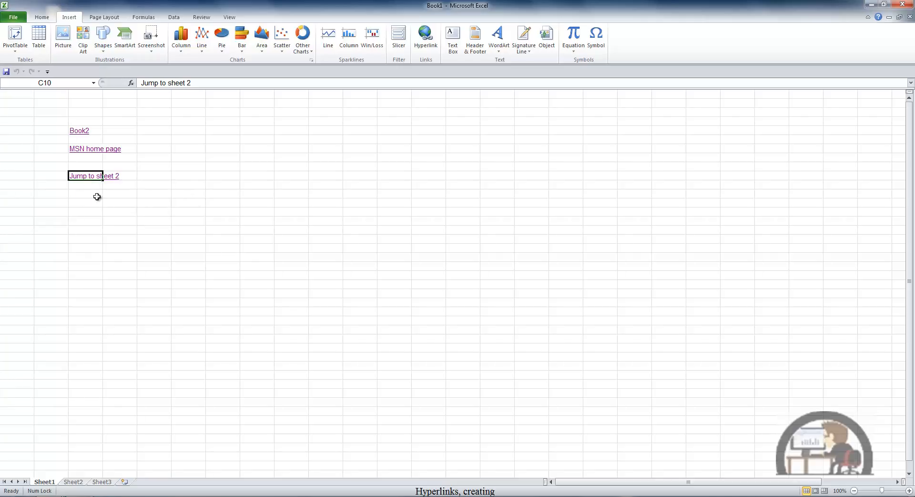
Step: Insert a hyperlink in cell C13 to a new document named Training example, displayed as New workbook and opened for editing now
left_click(85, 204)
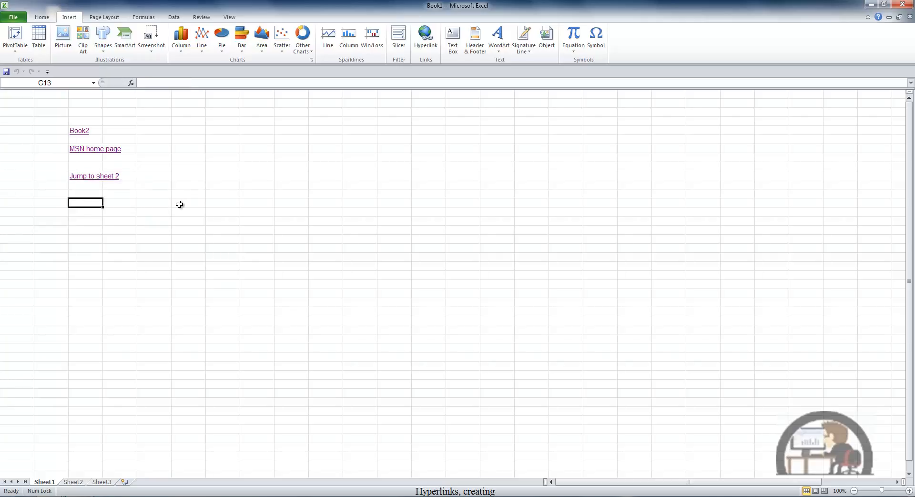
key("ctrl+k")
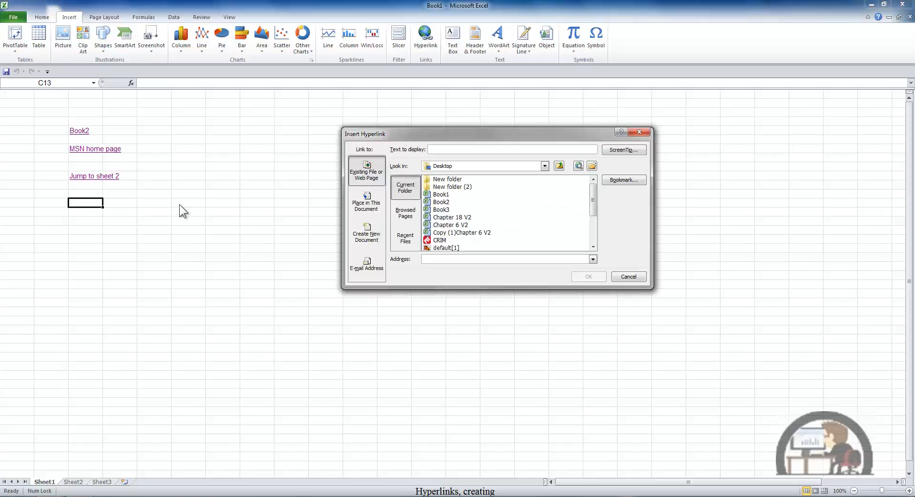
left_click(366, 233)
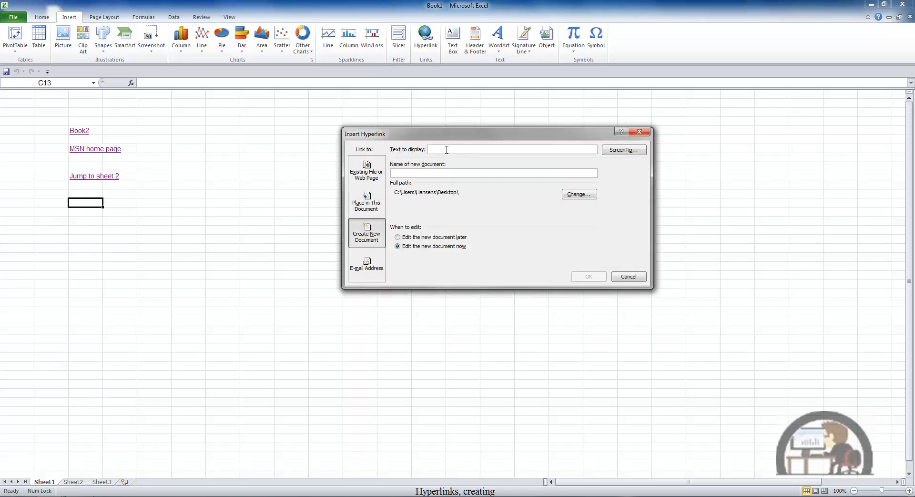
type("New workbook")
left_click(454, 172)
type("Training example")
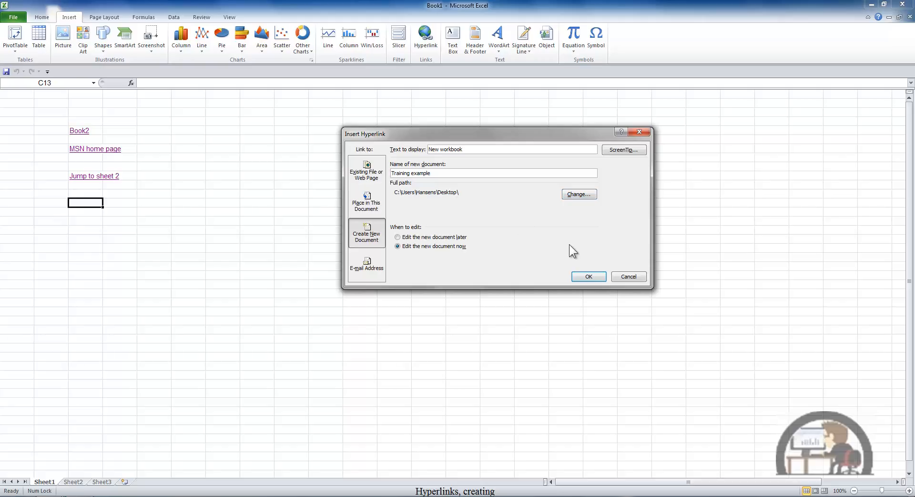
left_click(586, 275)
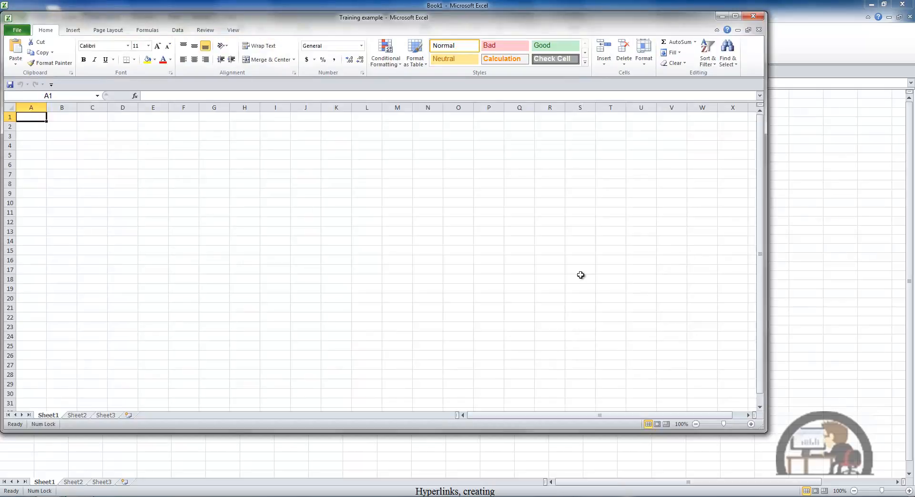
Step: Close the newly created workbook and test the New workbook hyperlink from Book1, closing the Training example workbook again
left_click(755, 16)
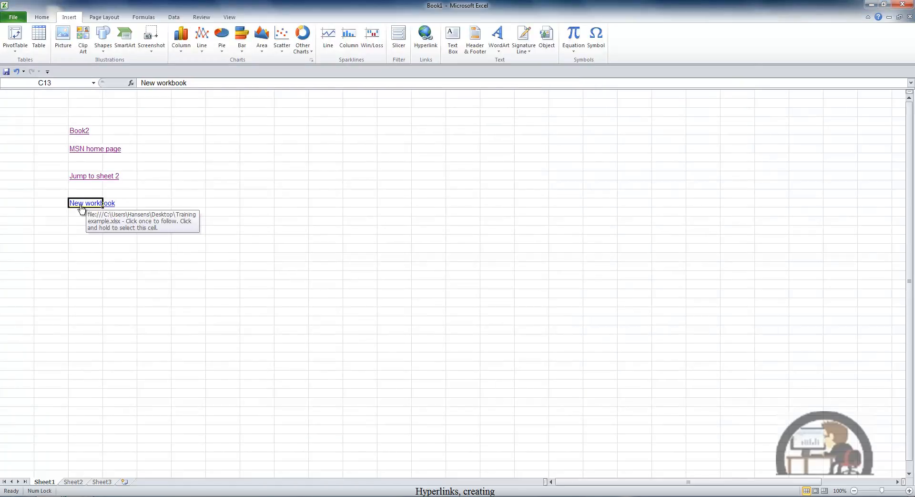
left_click(82, 208)
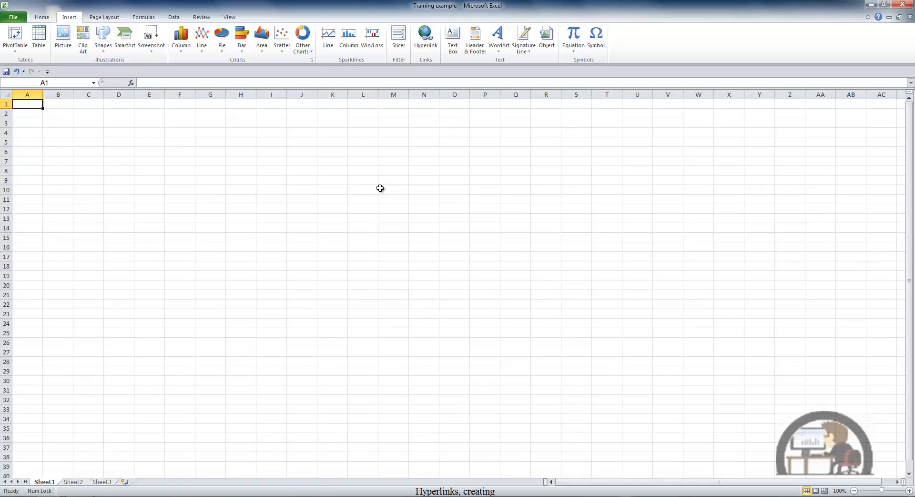
left_click(911, 17)
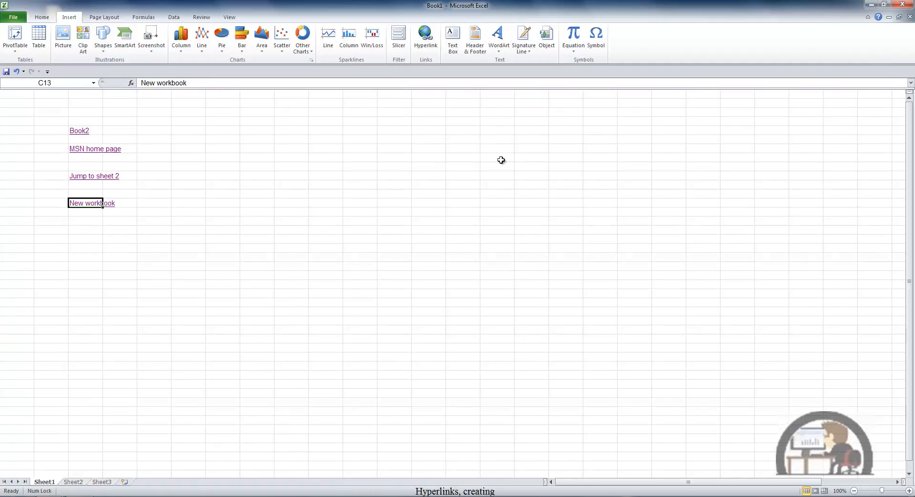
Step: Start an e-mail address hyperlink in cell C16 and open its ScreenTip text for editing
left_click(91, 230)
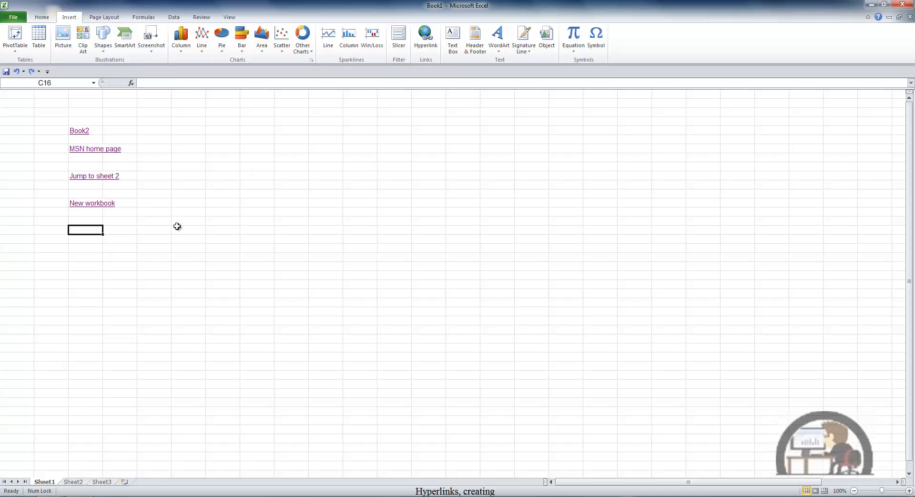
key("ctrl+k")
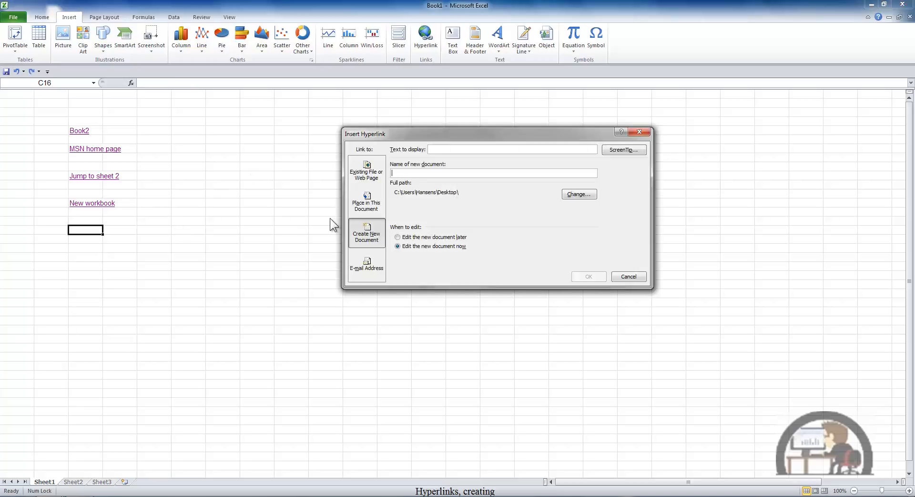
left_click(362, 261)
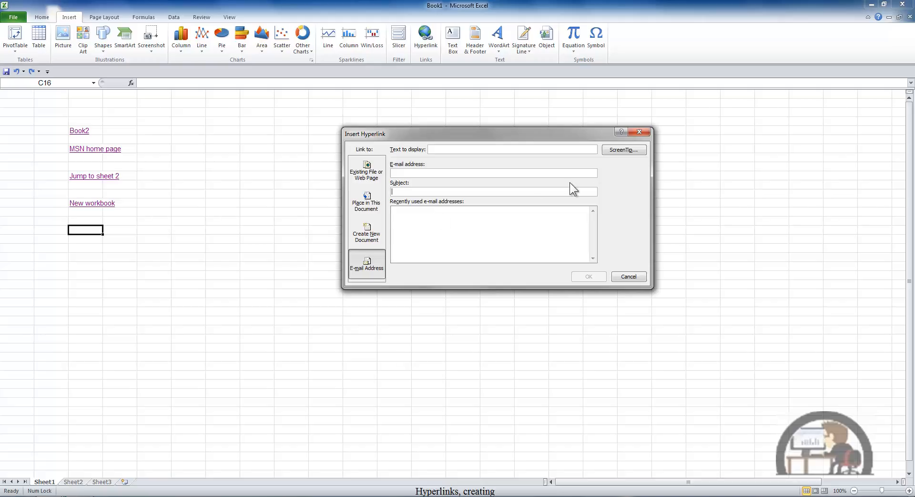
left_click(619, 150)
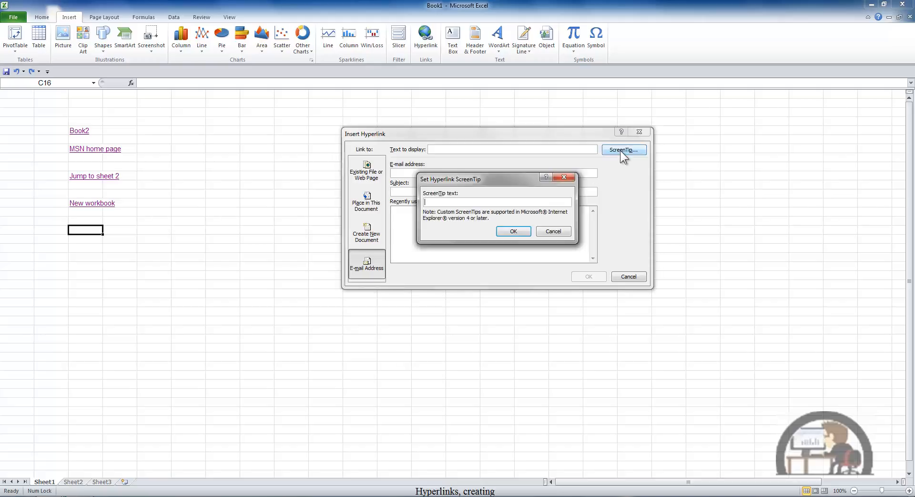